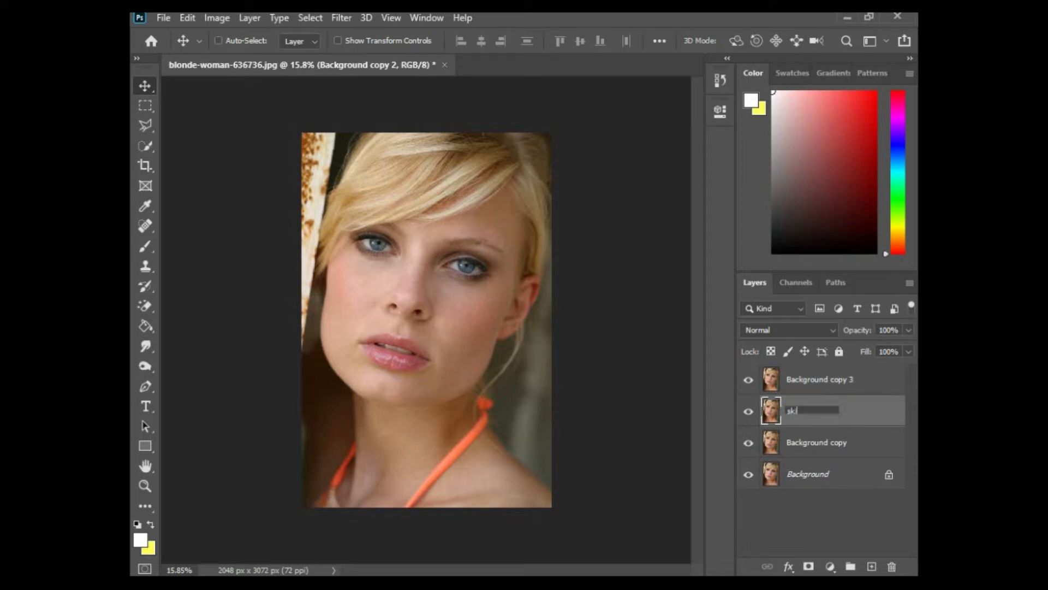
Rename the Background copy 2 layer as skin and the Background copy 3 layer as ton
key(Return)
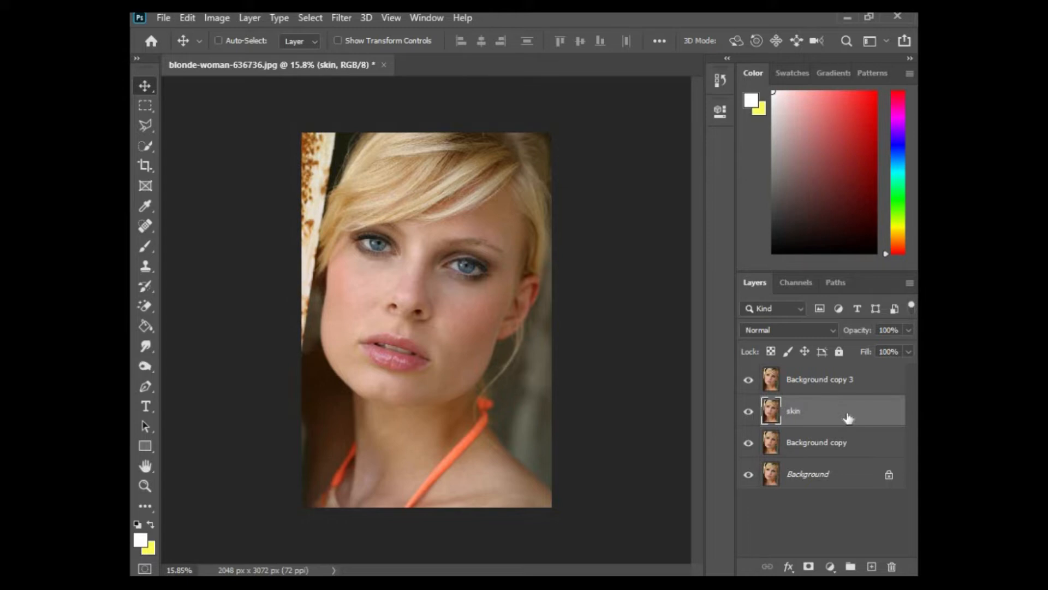
double_click(837, 383)
key(BackSpace)
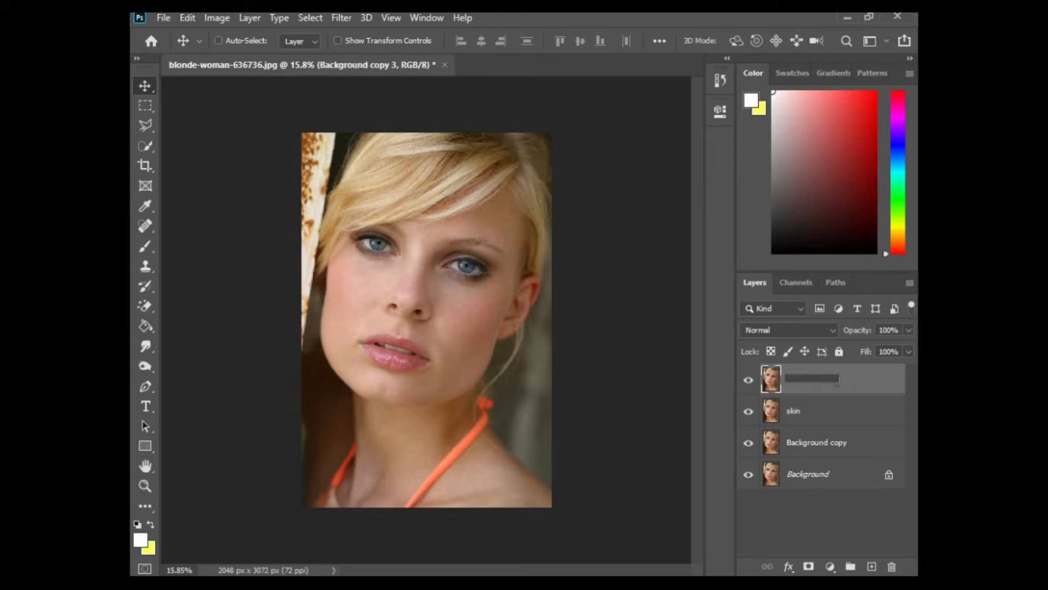
text(ton)
key(Return)
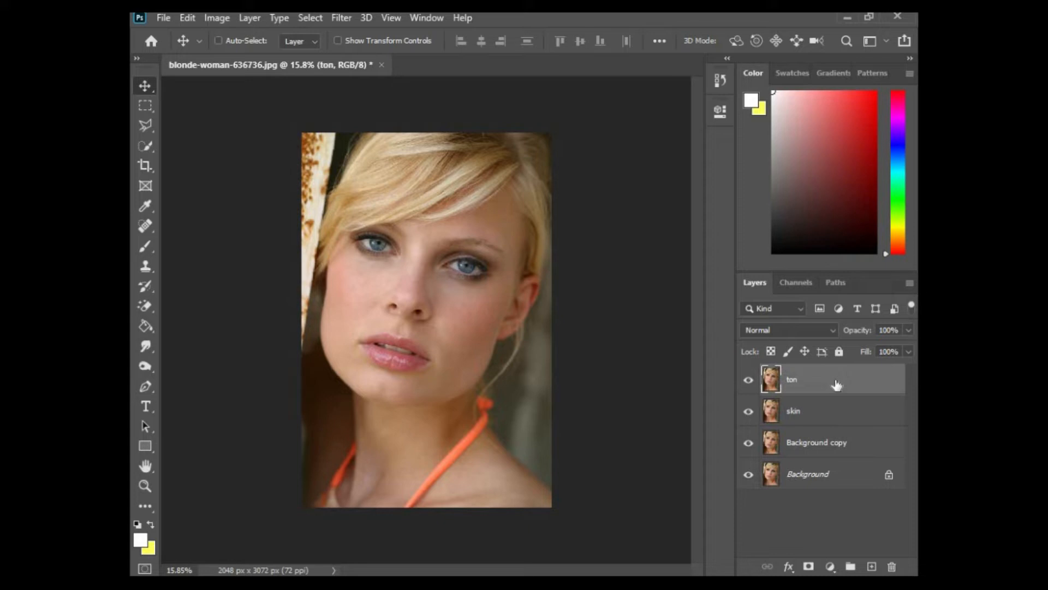
Apply a Gaussian Blur with a radius of 20 pixels to the skin layer
click(828, 409)
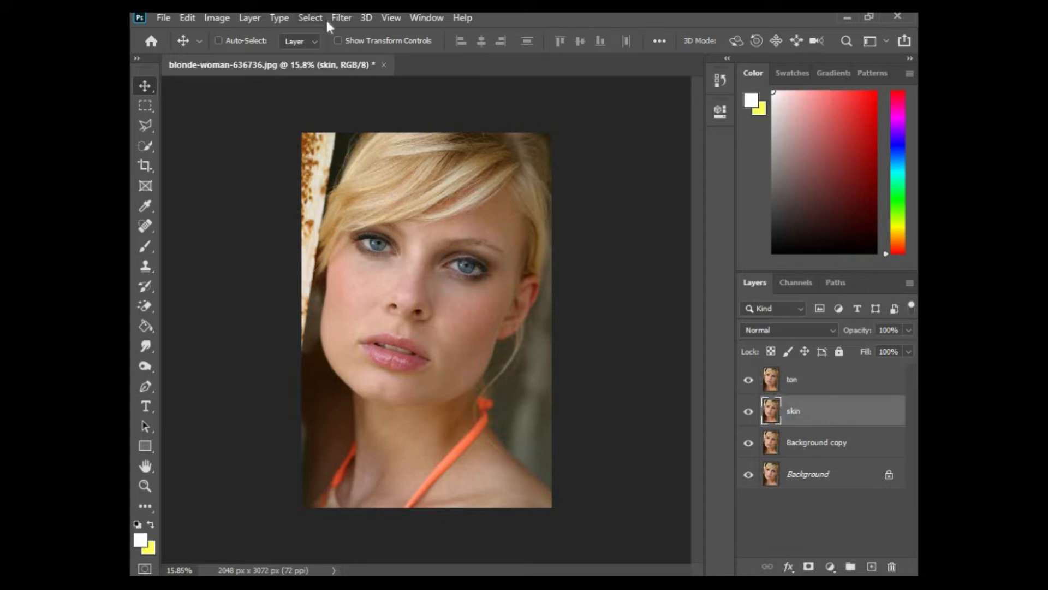
click(337, 17)
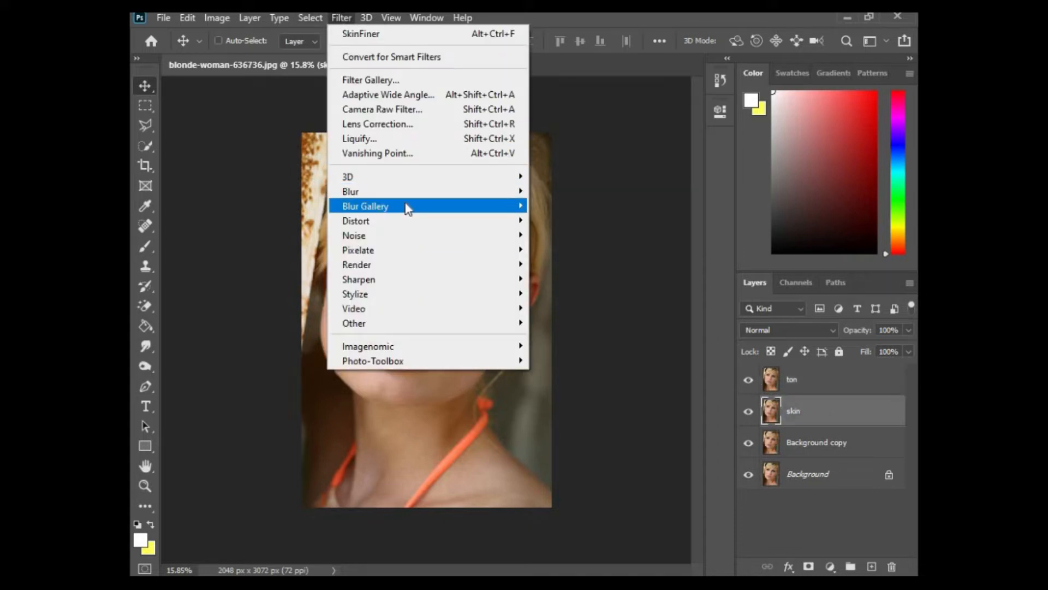
mouse_move(487, 191)
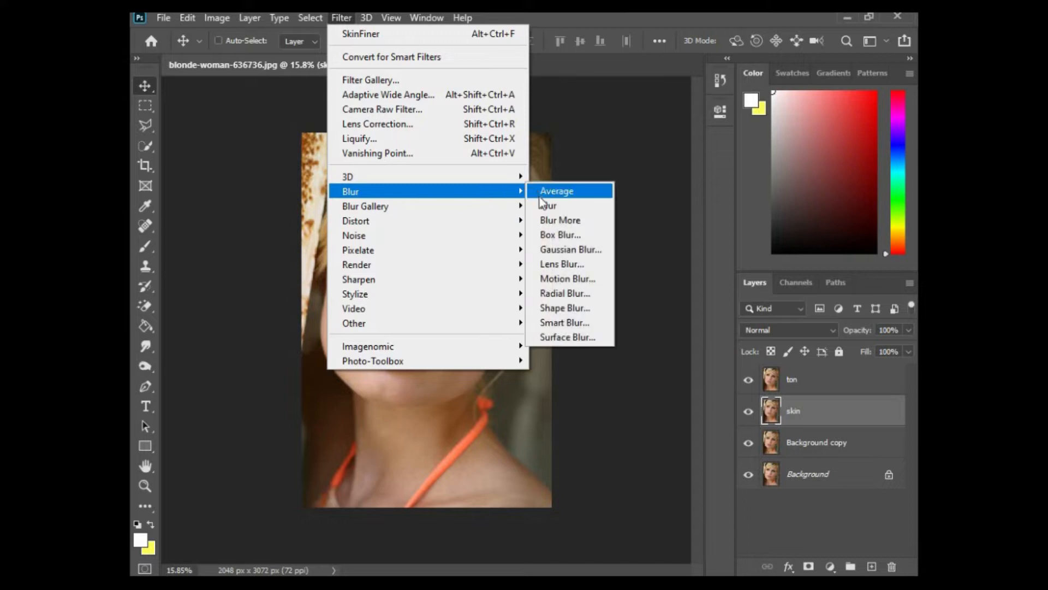
click(556, 251)
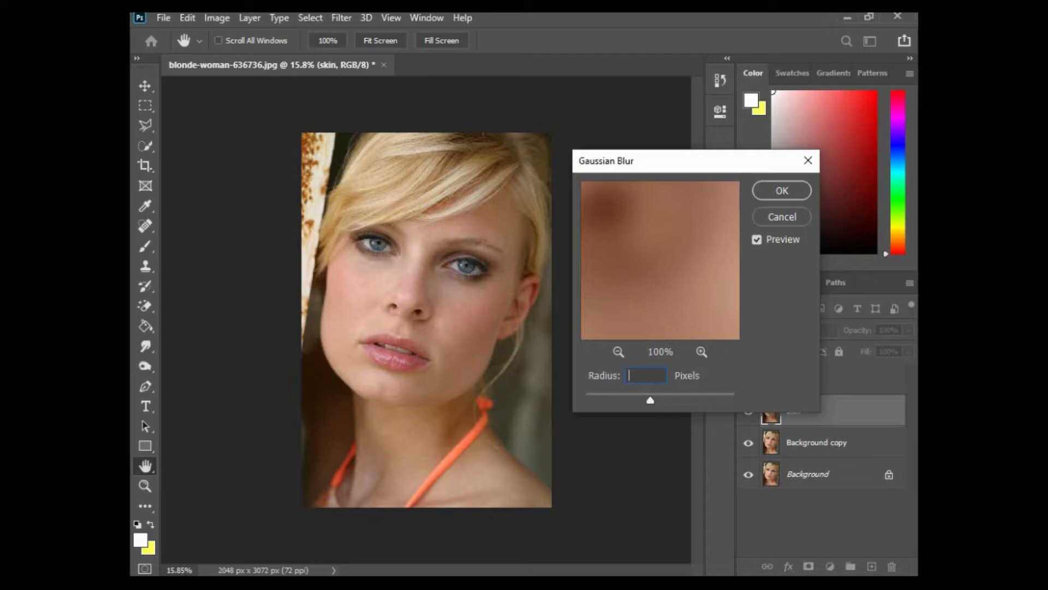
click(777, 195)
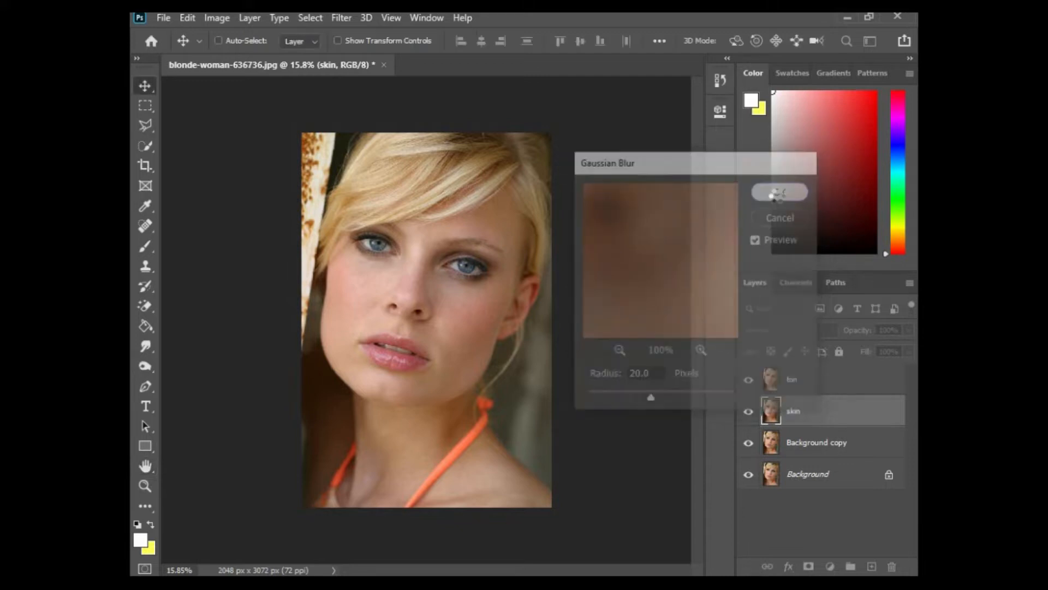
Set the ton layer's blend mode to Hard Light
click(829, 390)
click(785, 328)
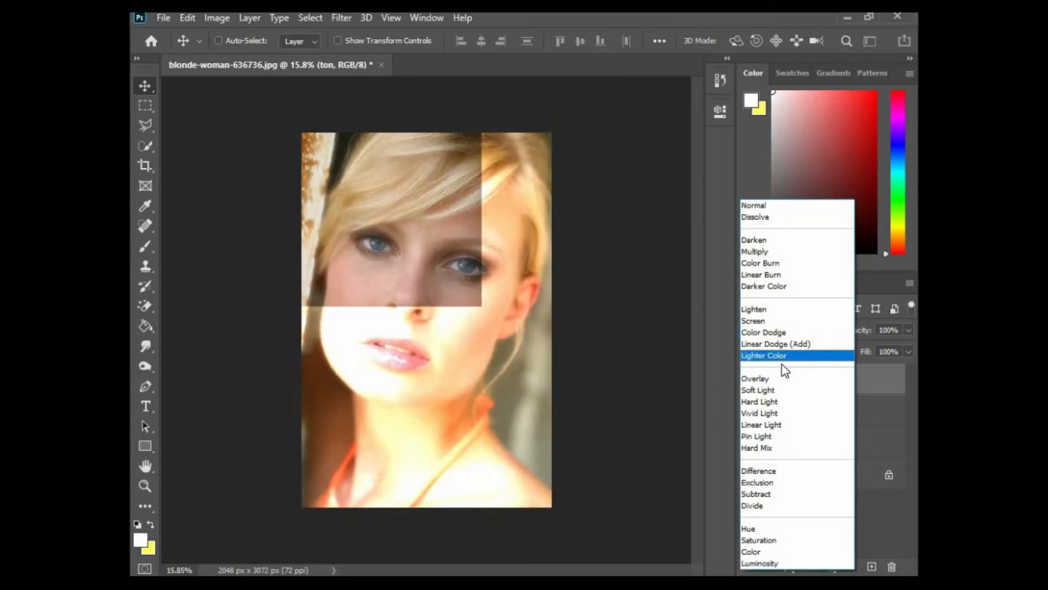
click(781, 408)
Apply a High Pass filter with a radius of 3 pixels to the ton layer
click(342, 19)
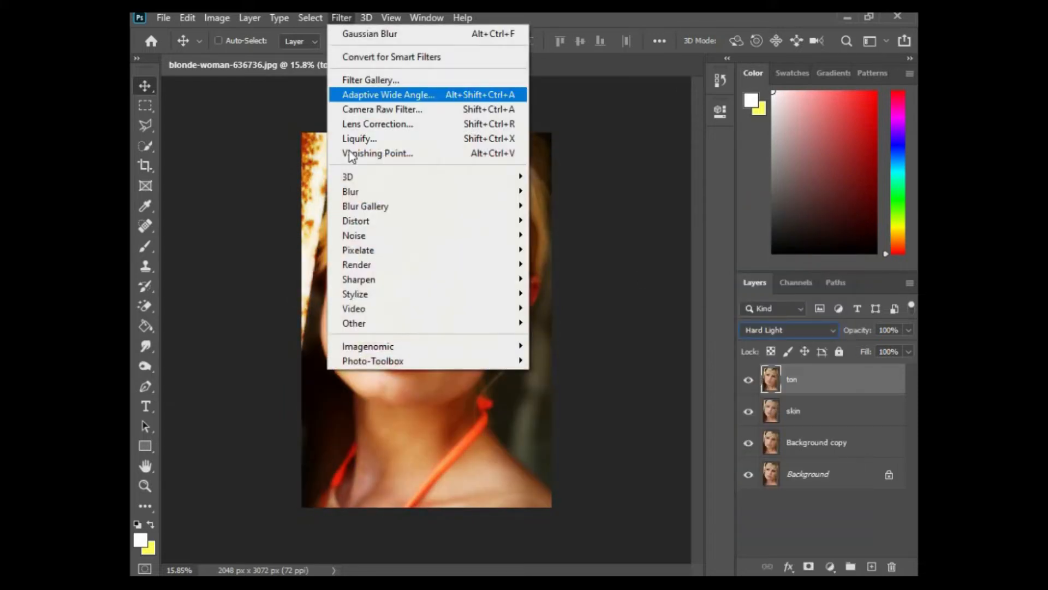
mouse_move(503, 326)
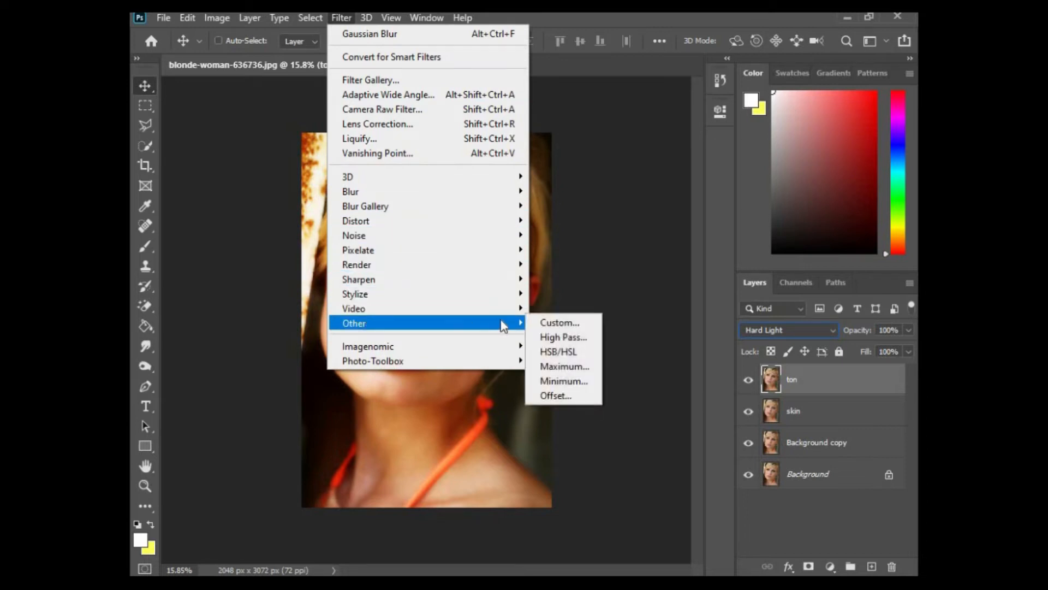
click(550, 335)
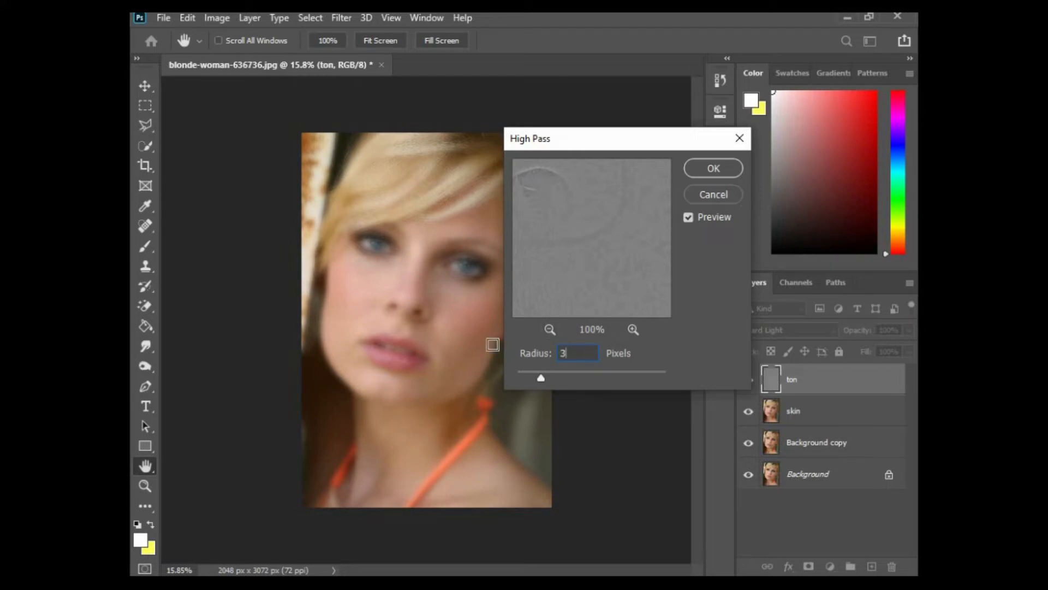
click(708, 171)
key(ctrl+minus)
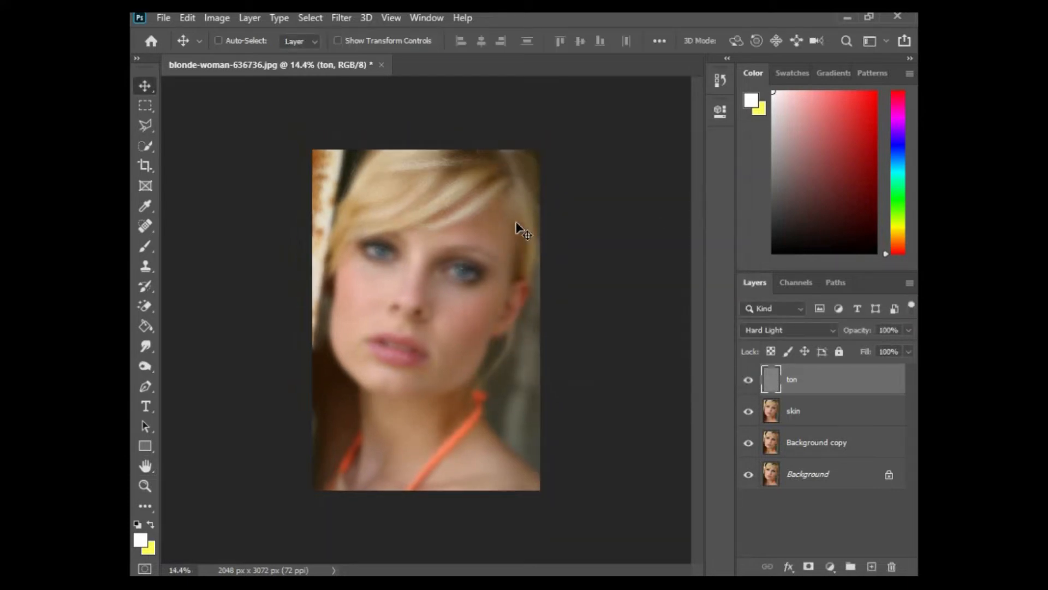
Group the ton and skin layers together under the default group name
shift+click(814, 413)
right_click(812, 407)
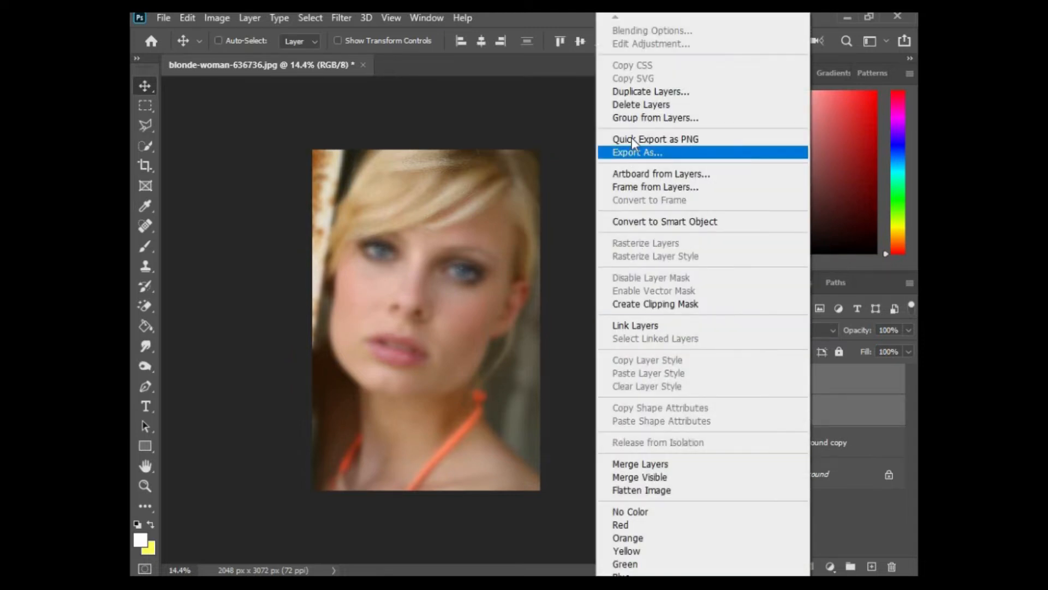
click(640, 119)
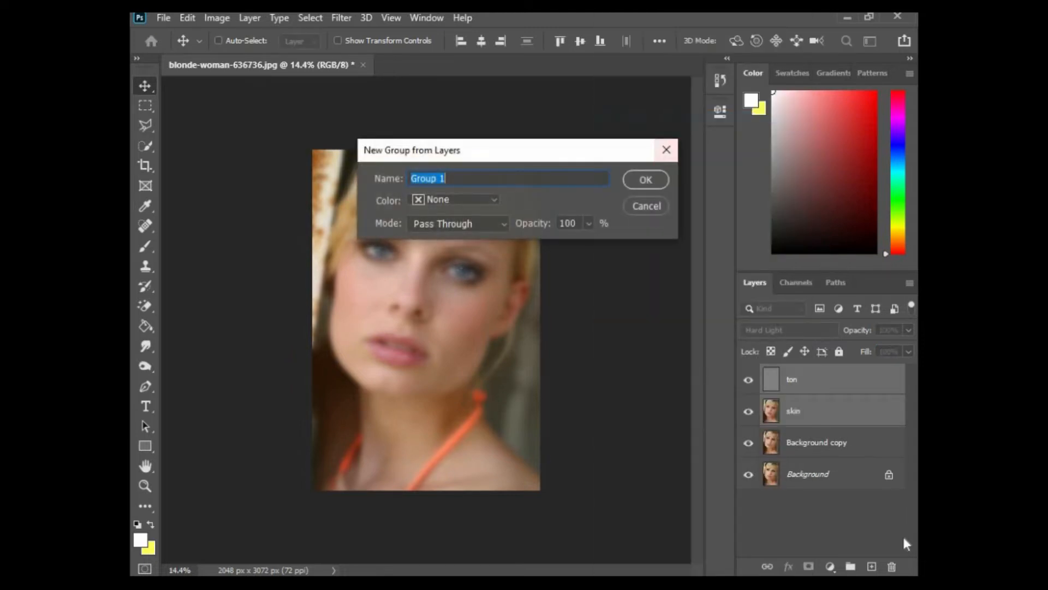
click(640, 185)
Add a layer mask to the group and invert it to black
click(808, 566)
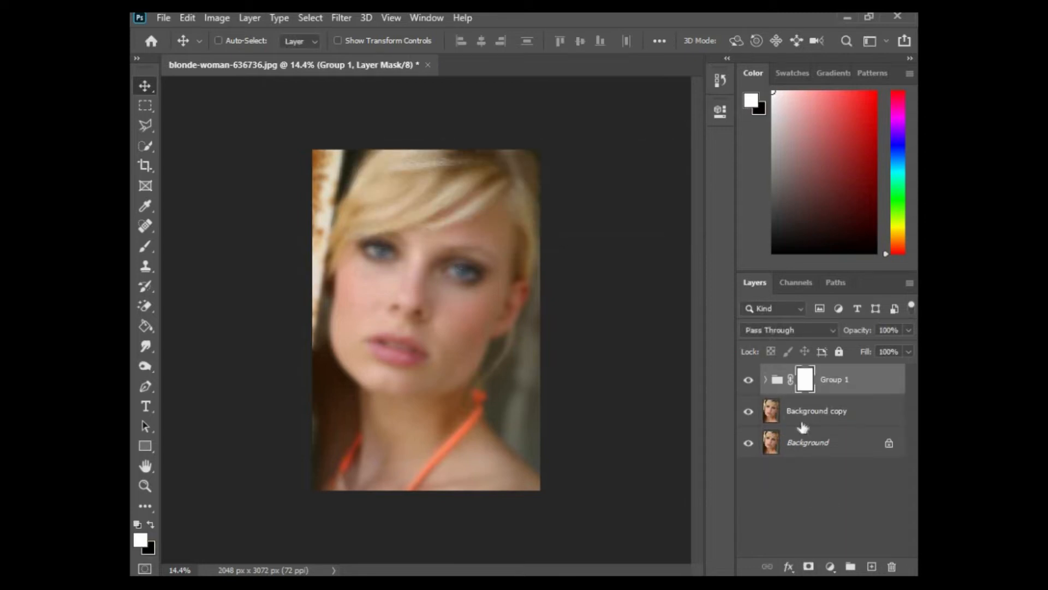
right_click(803, 382)
click(803, 378)
key(ctrl+i)
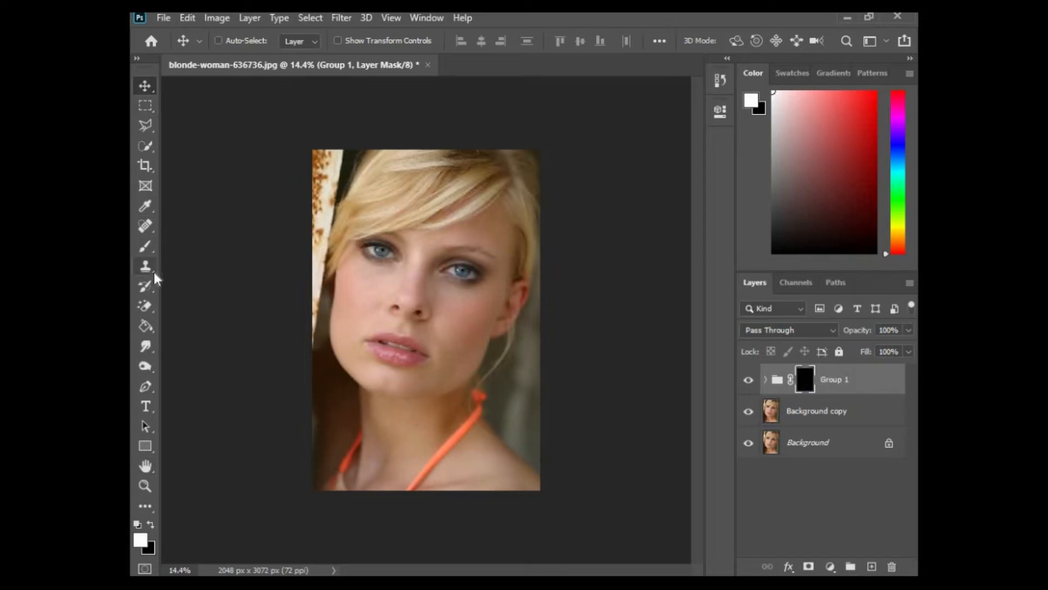
Paint white on the group's mask over the nose, right-hand cheek and skin around that eye, using a soft 80 px brush at 85% opacity
click(146, 245)
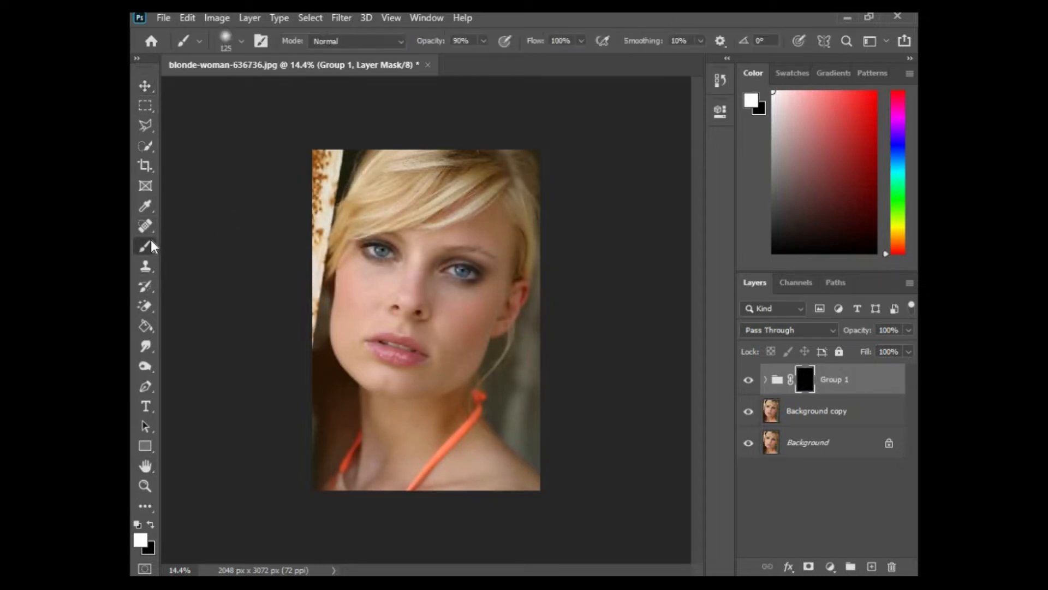
click(241, 41)
click(272, 218)
click(241, 43)
scroll(480, 257, up, 5)
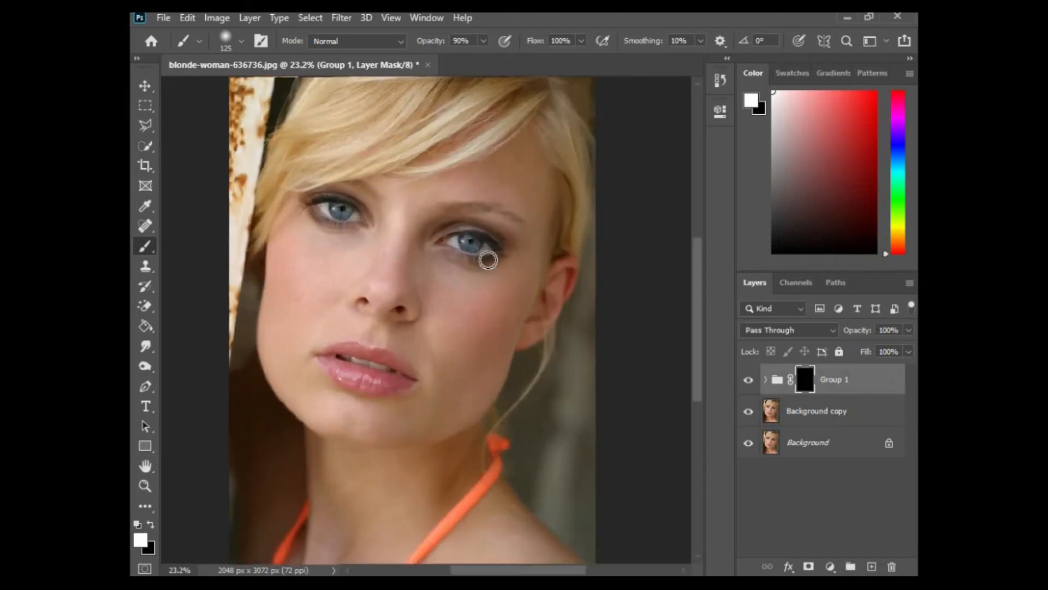
scroll(487, 260, up, 2)
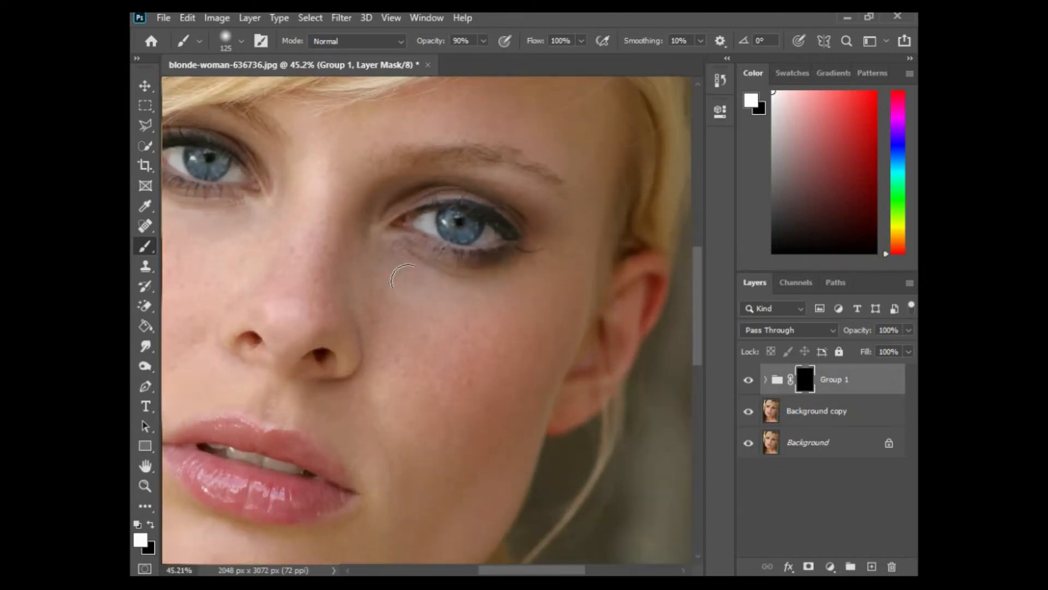
drag(430, 46, 426, 47)
key(bracketleft)
key(bracketleft)
key(bracketleft)
scroll(464, 230, up, 4)
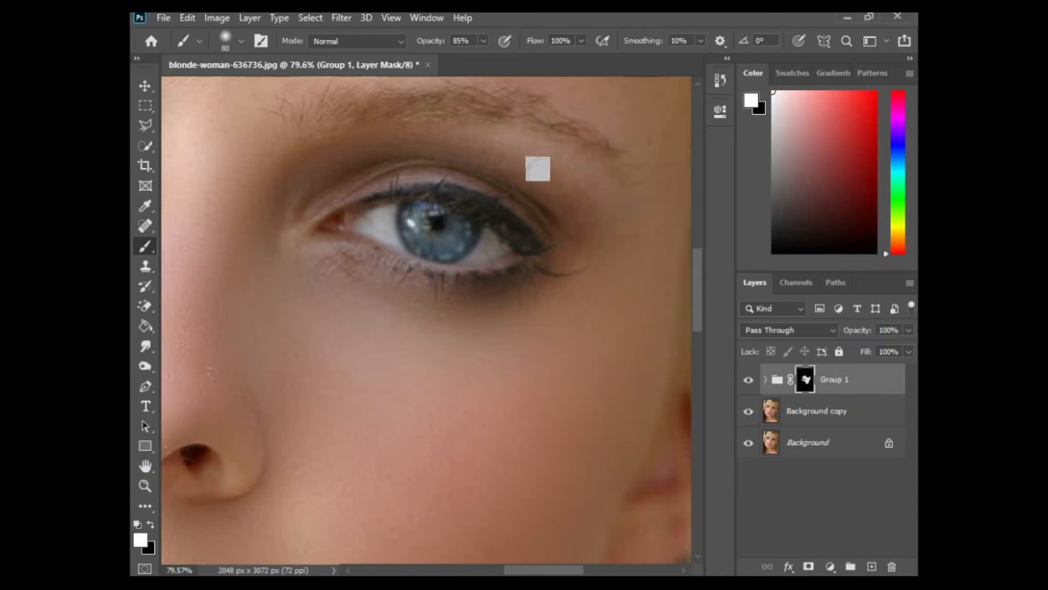
scroll(581, 208, down, 3)
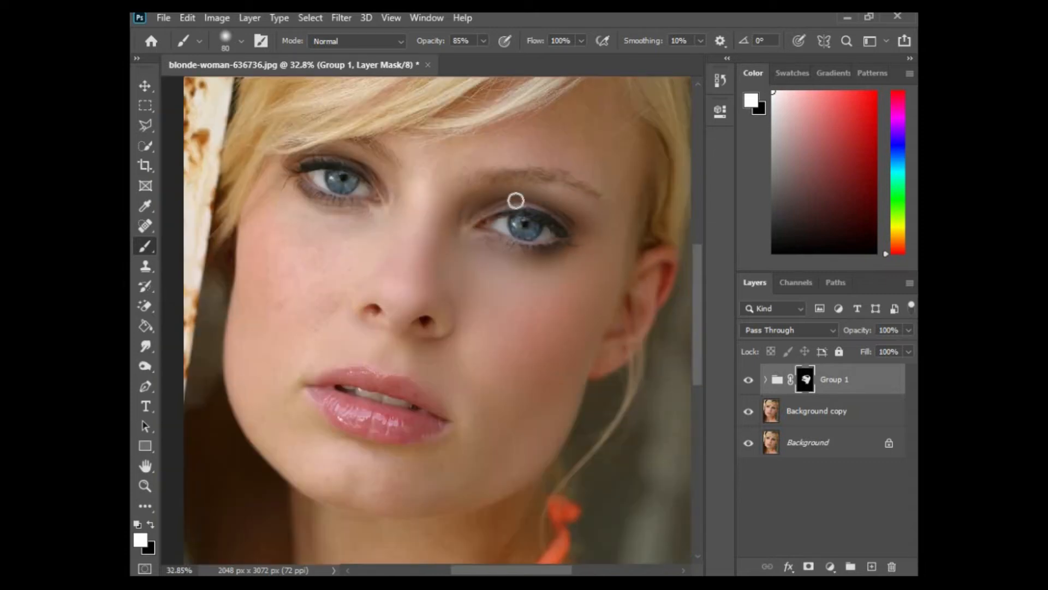
Paint white on the group's mask over the left-hand cheek, the chin, the skin around the lips and the jaw
scroll(273, 187, up, 2)
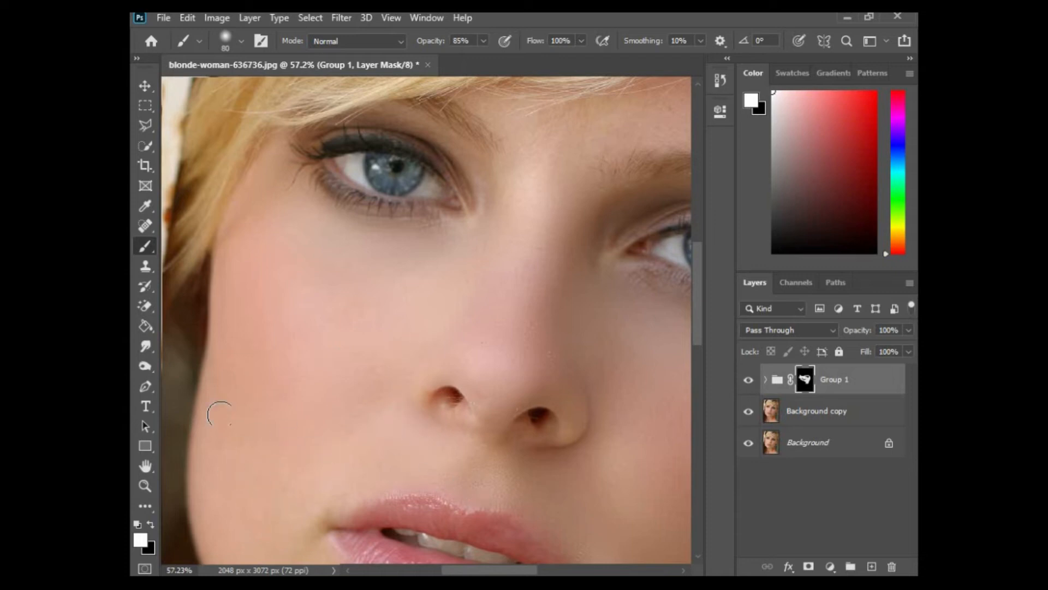
scroll(354, 401, down, 5)
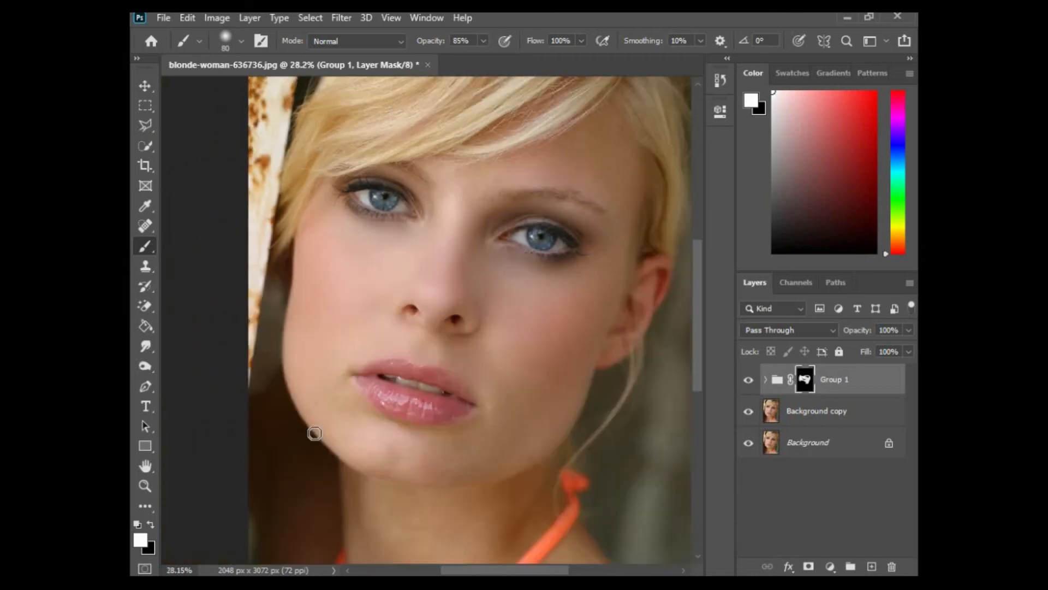
scroll(311, 428, up, 5)
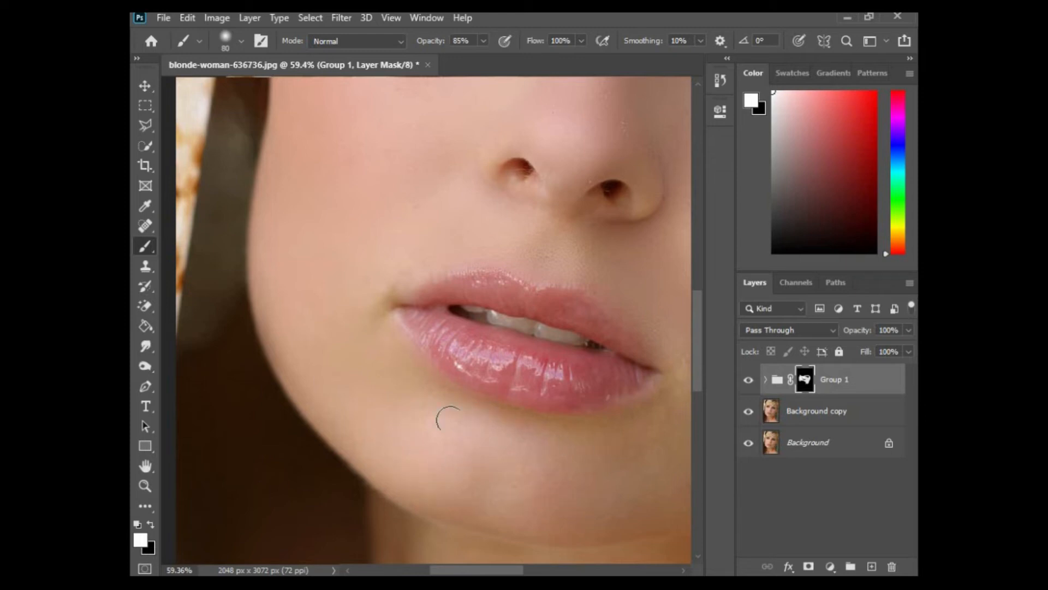
drag(492, 573, 513, 573)
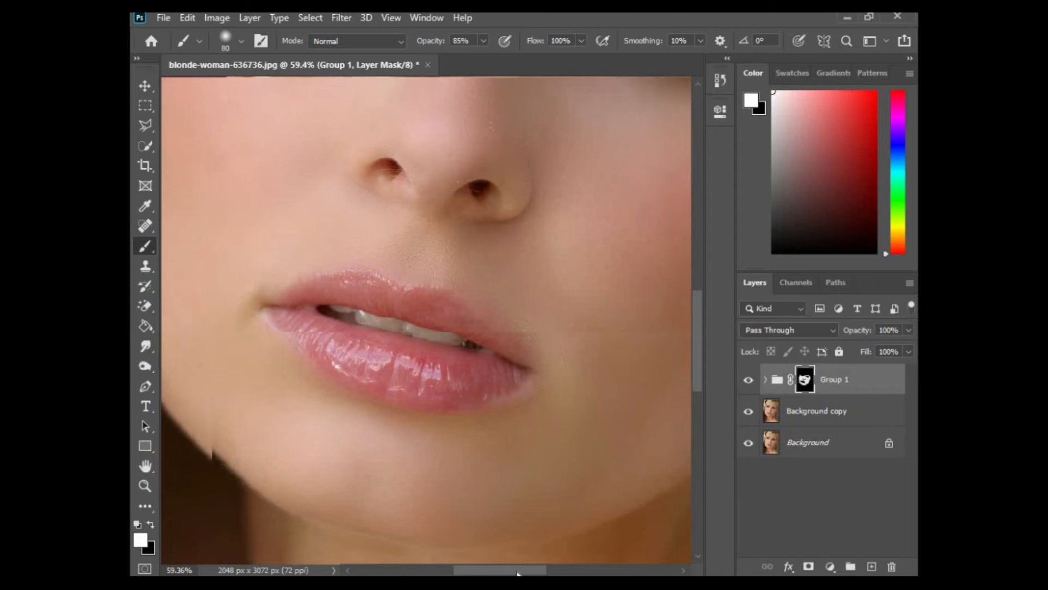
drag(504, 572, 545, 573)
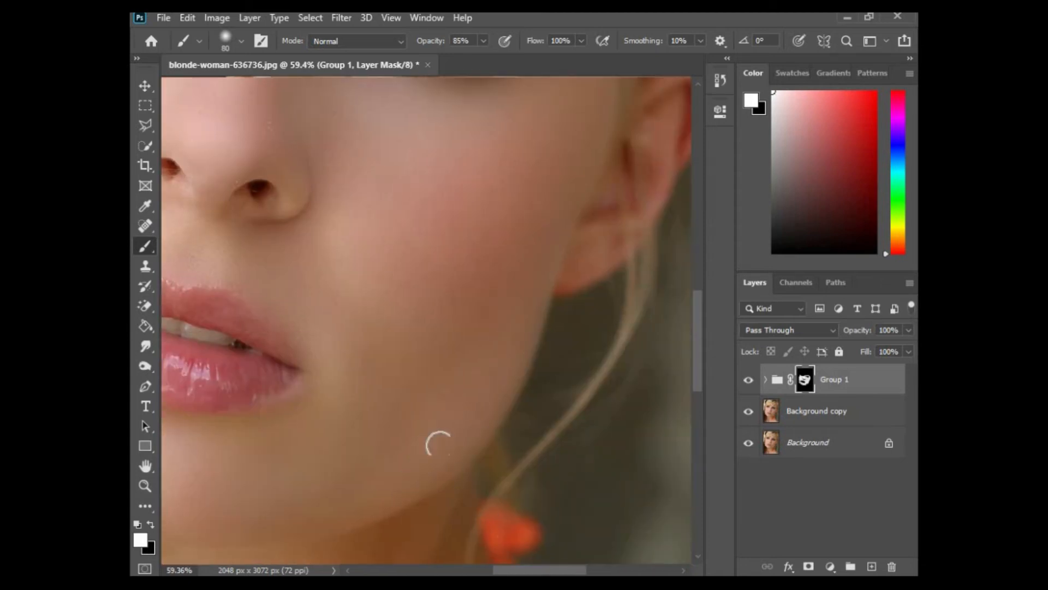
scroll(478, 264, down, 2)
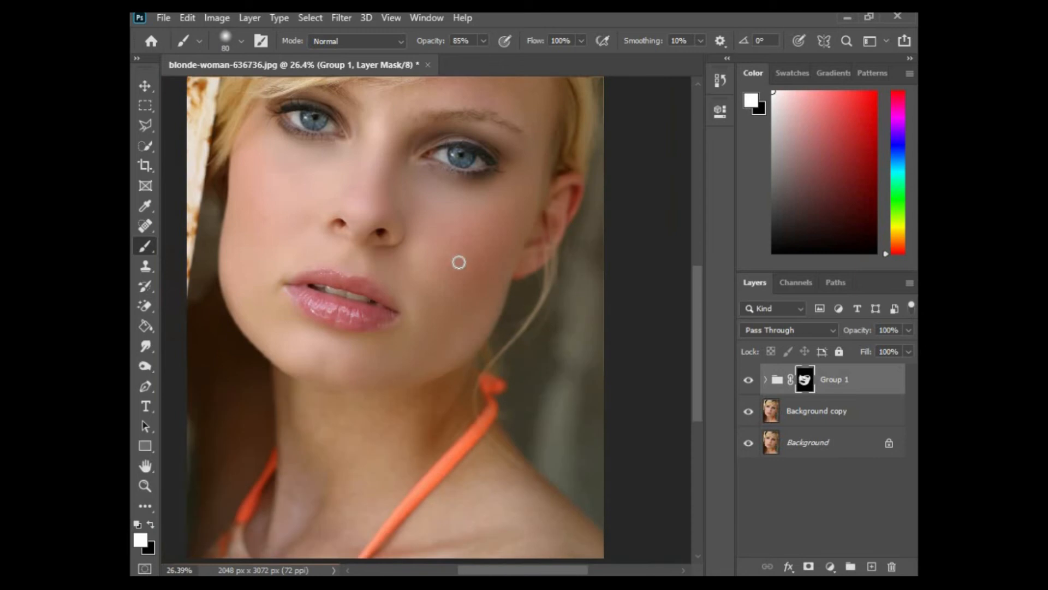
Paint white on the group's mask over the forehead and the ear to smooth the skin there
scroll(556, 131, down, 1)
scroll(558, 131, up, 2)
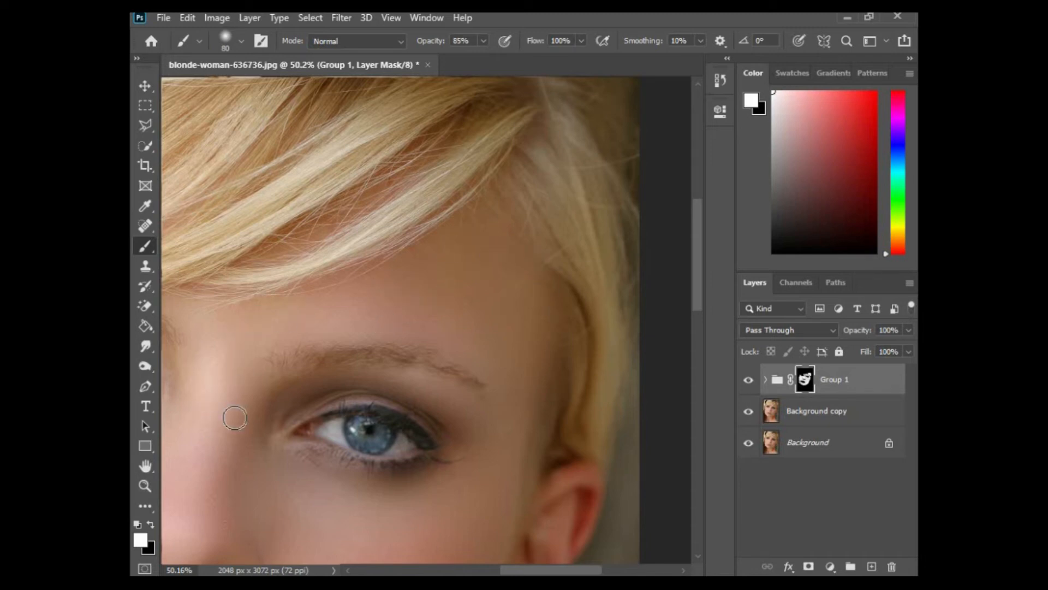
scroll(327, 300, down, 4)
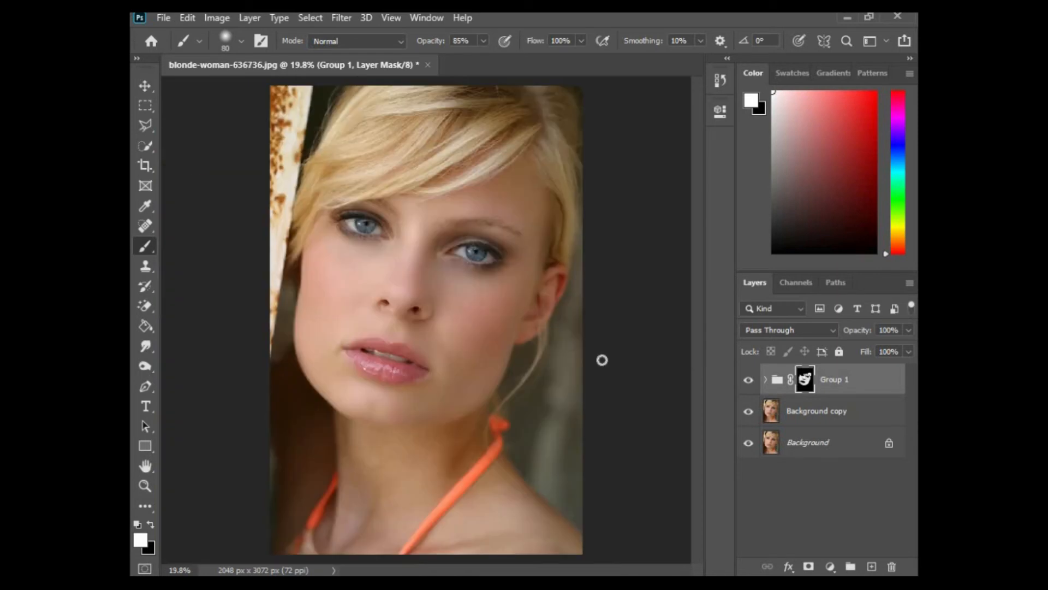
scroll(575, 281, up, 4)
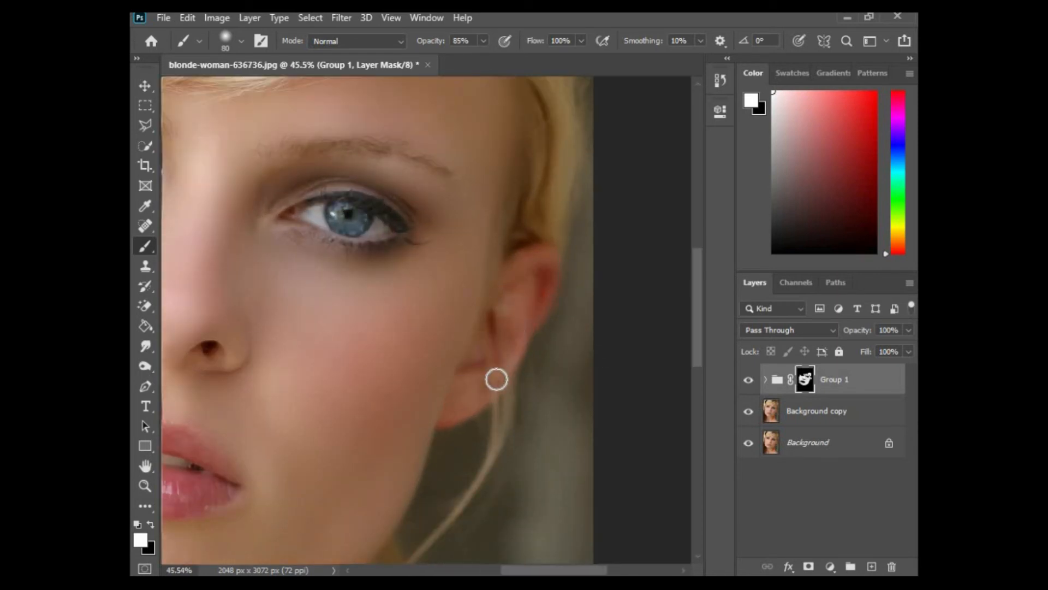
scroll(415, 300, down, 5)
Enlarge the brush to 150 px, paint white on the group's mask over the neck and shoulder, and return to the Move tool
scroll(390, 482, up, 3)
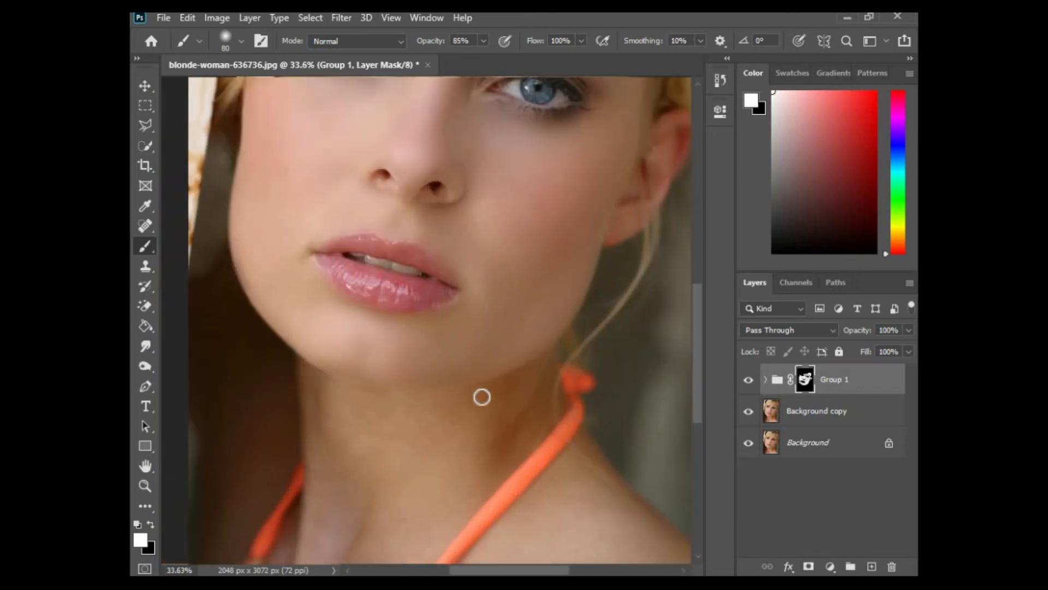
key(bracketright)
key(bracketright)
key(bracketright)
scroll(436, 453, down, 3)
scroll(492, 513, up, 2)
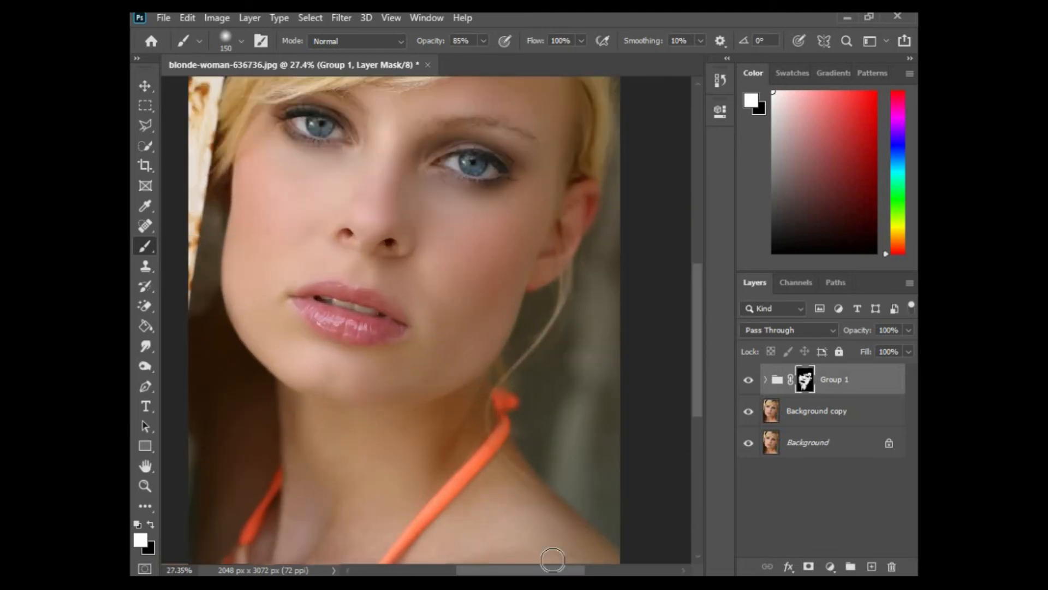
scroll(458, 461, down, 3)
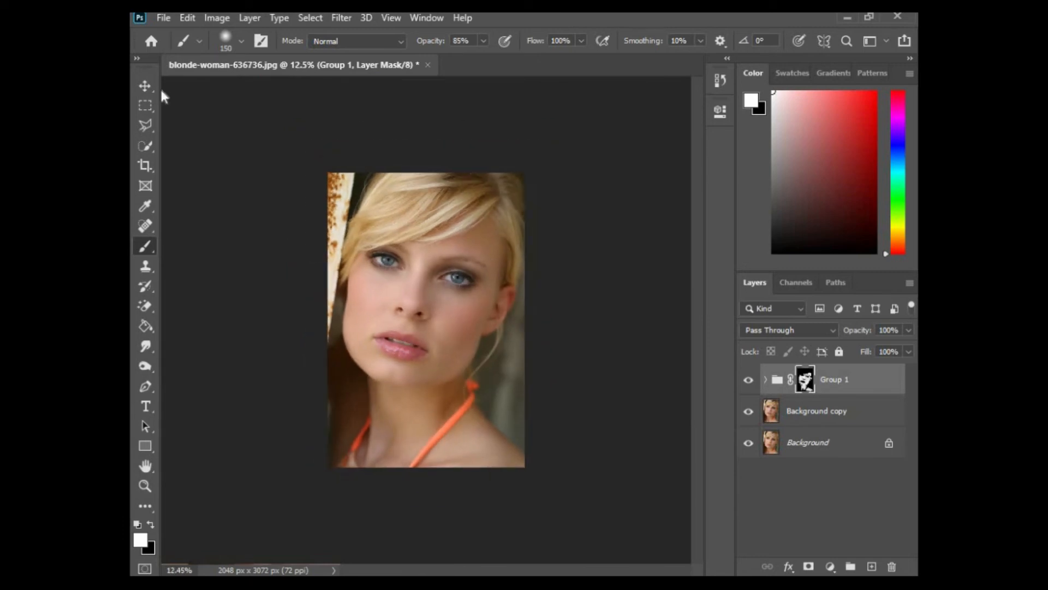
key(v)
scroll(484, 216, up, 1)
scroll(484, 217, up, 1)
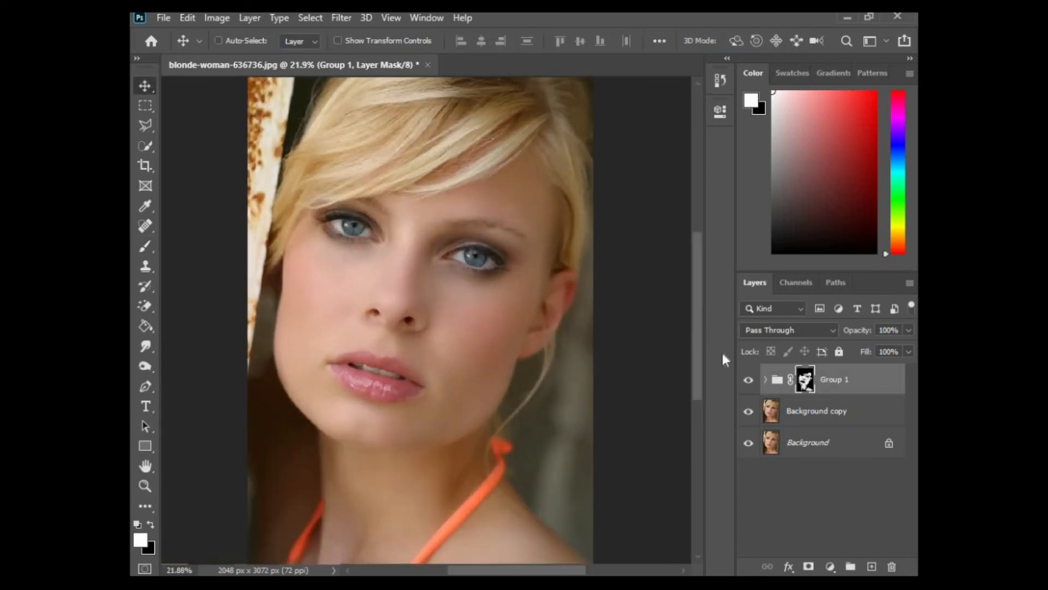
Compare the portrait with and without the skin-smoothing group by toggling its visibility, including a closer view of the face
click(750, 381)
click(750, 380)
click(750, 380)
click(749, 380)
click(749, 380)
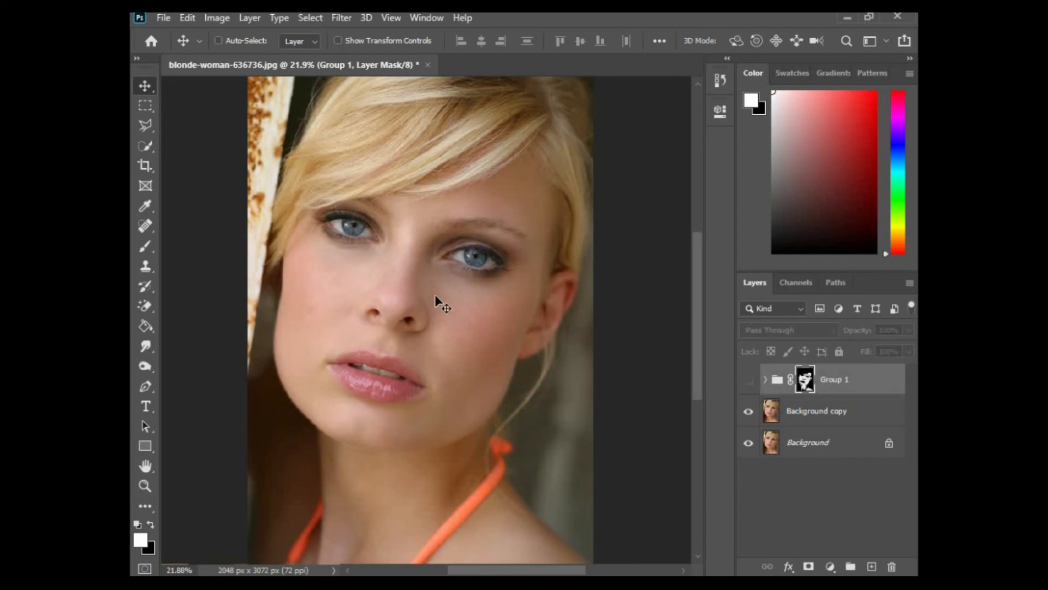
scroll(435, 297, up, 2)
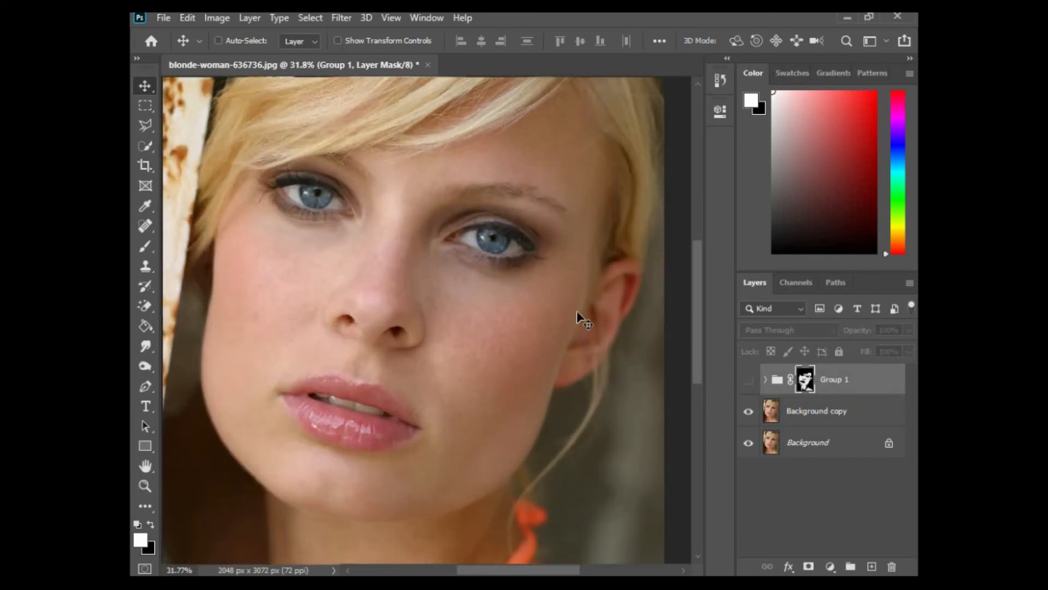
click(750, 380)
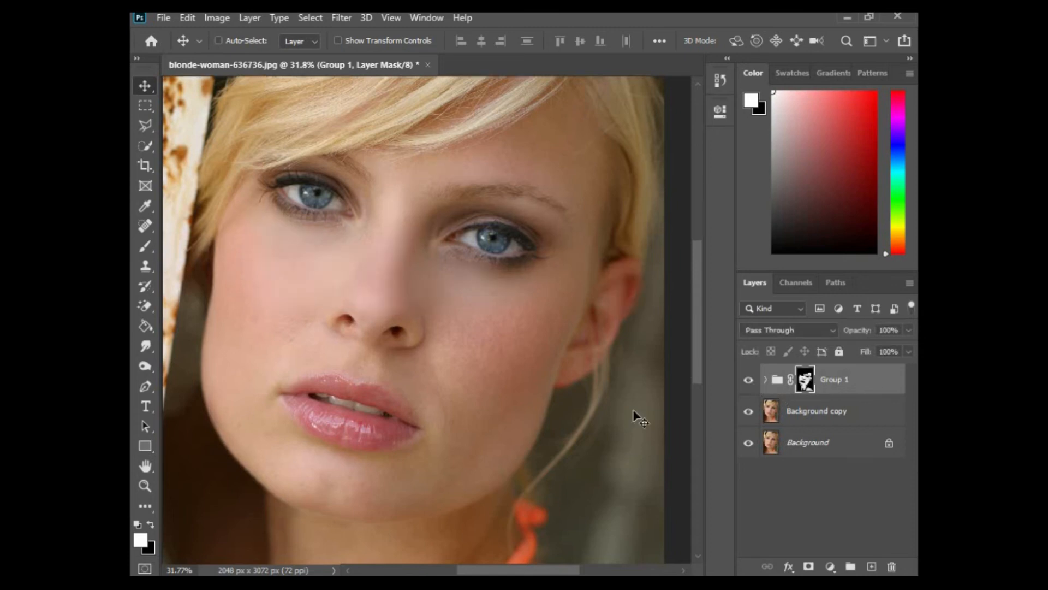
scroll(490, 315, down, 2)
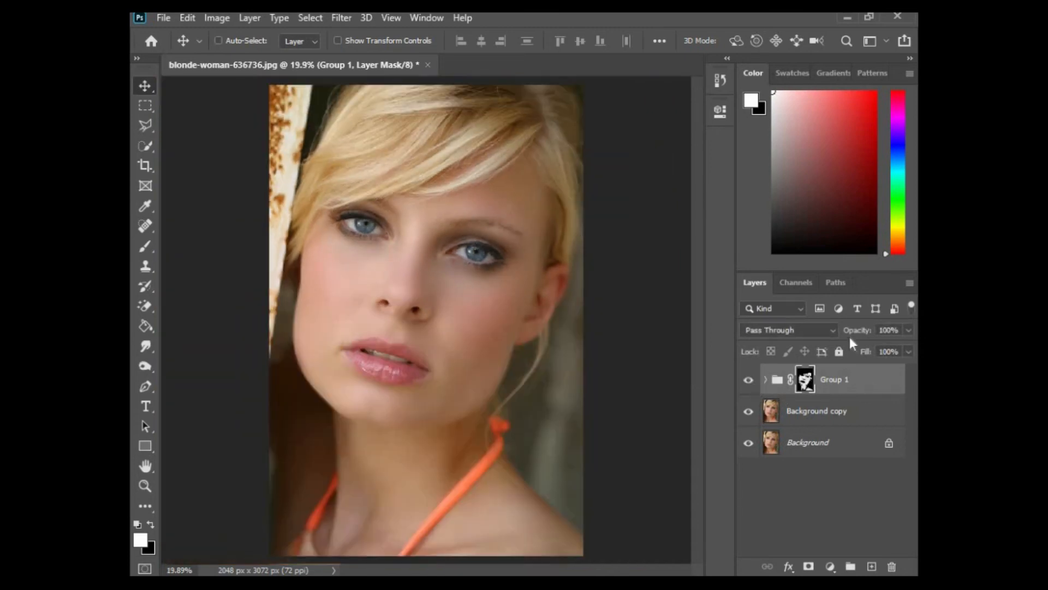
Reduce the skin-smoothing group's opacity to 89% and merge the group into a single layer
drag(857, 334, 854, 334)
scroll(470, 298, down, 1)
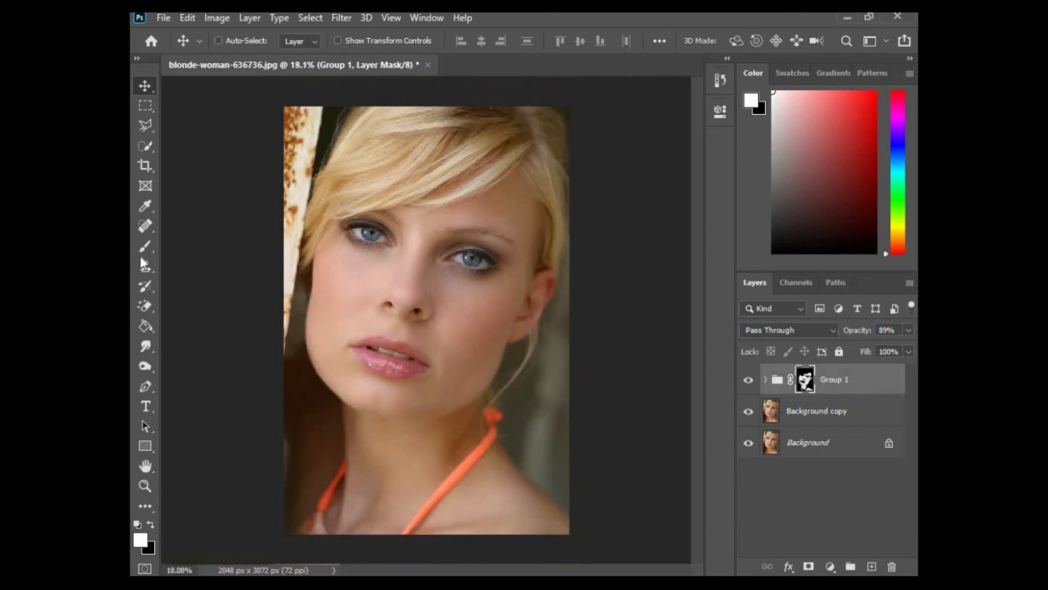
right_click(849, 378)
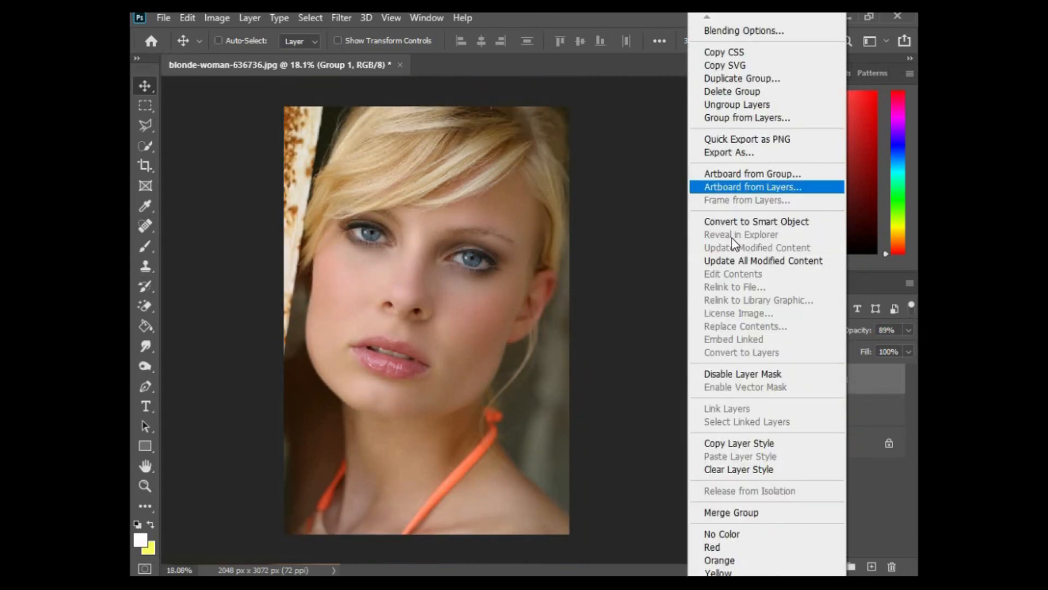
click(780, 511)
Merge all visible layers into the background and duplicate the merged Background layer
right_click(831, 382)
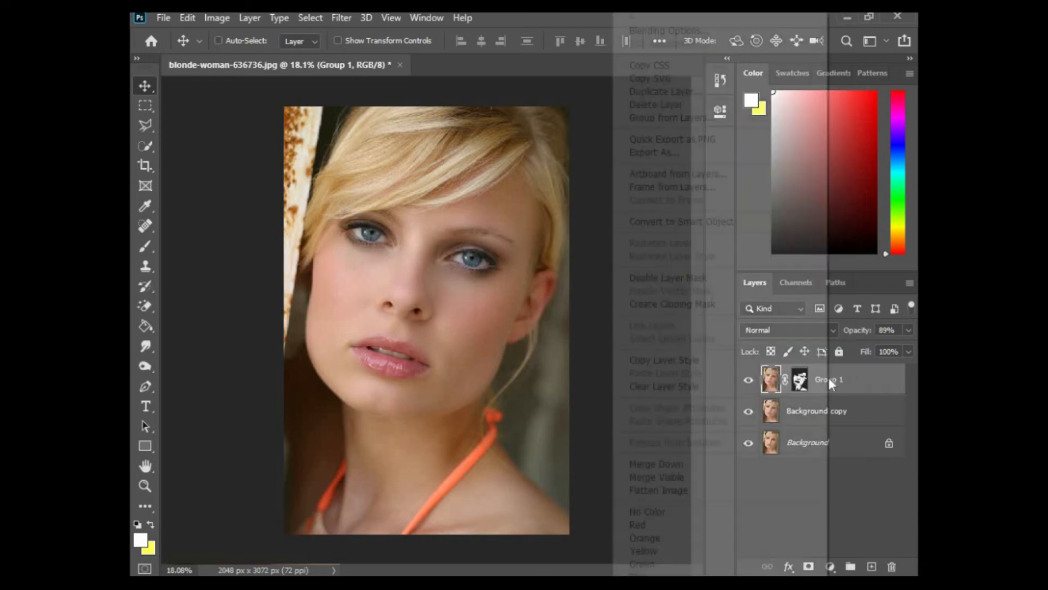
click(698, 479)
drag(824, 382, 872, 567)
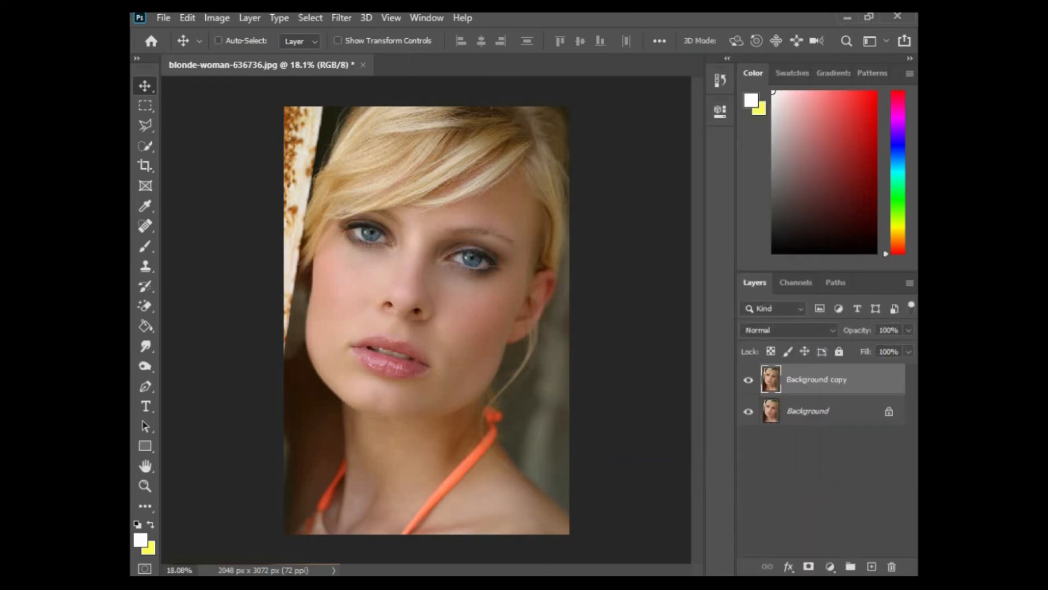
Start the SkinFiner filter on the background copy and set smoothing to Amount 0, Fine -33, Medium -6 and Coarse -9
click(336, 19)
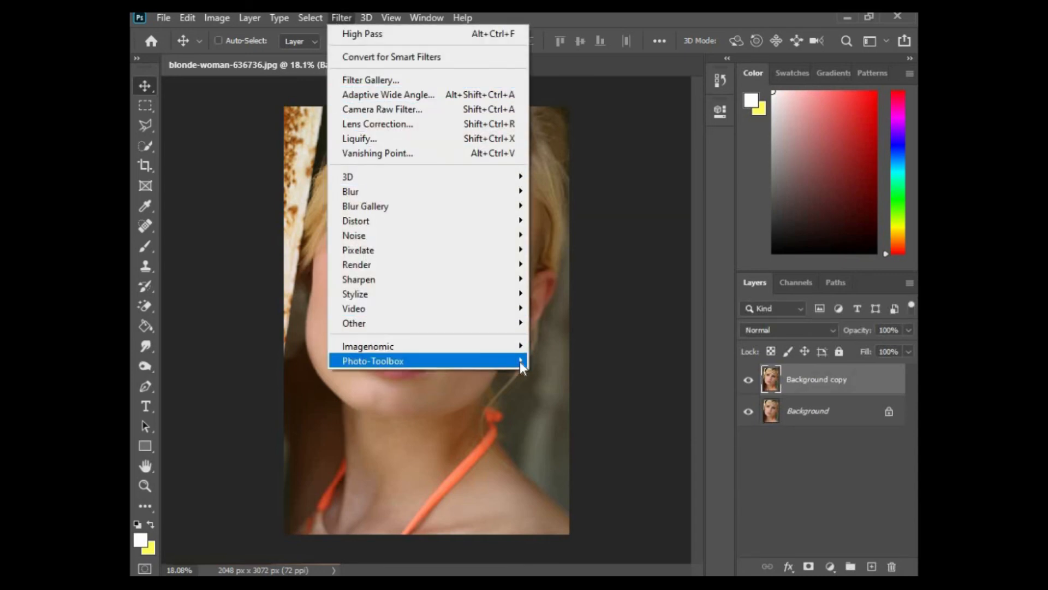
click(558, 359)
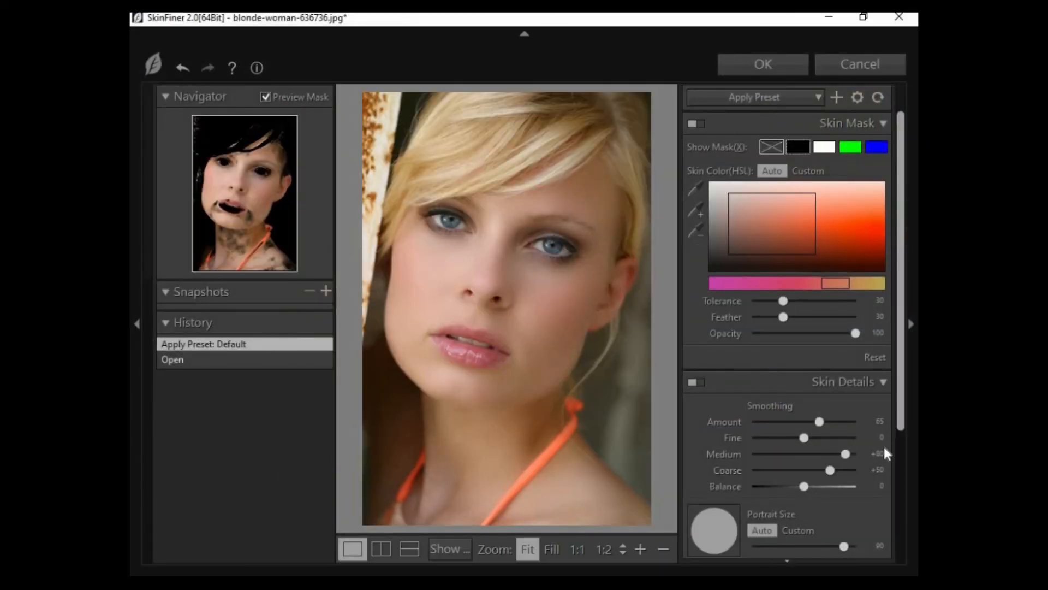
drag(820, 420, 799, 469)
Set the skin tone brightness to +30, check the face in the preview and apply the SkinFiner filter
drag(901, 426, 911, 551)
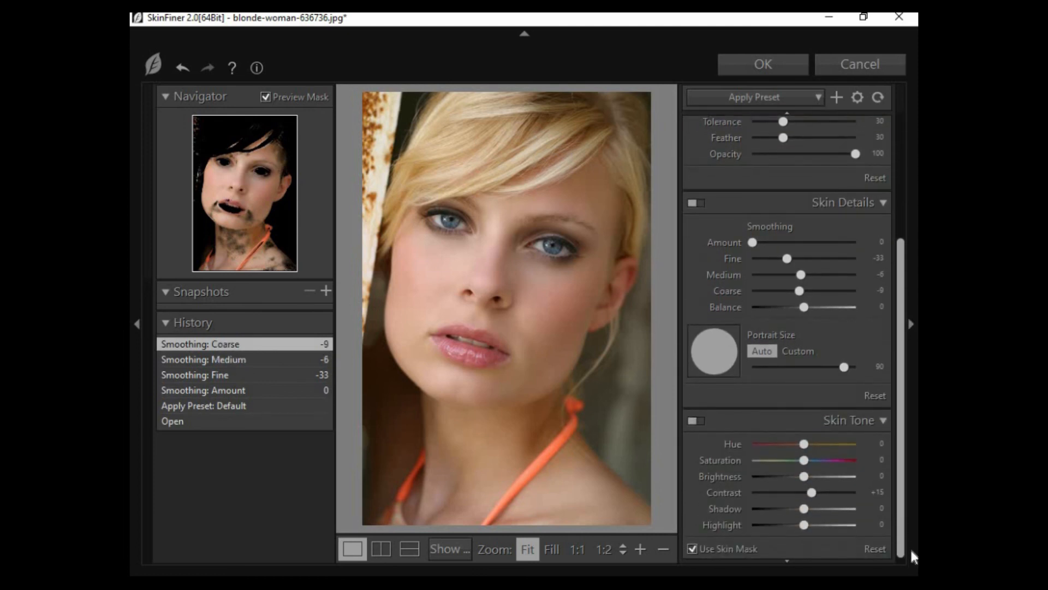
drag(804, 476, 821, 480)
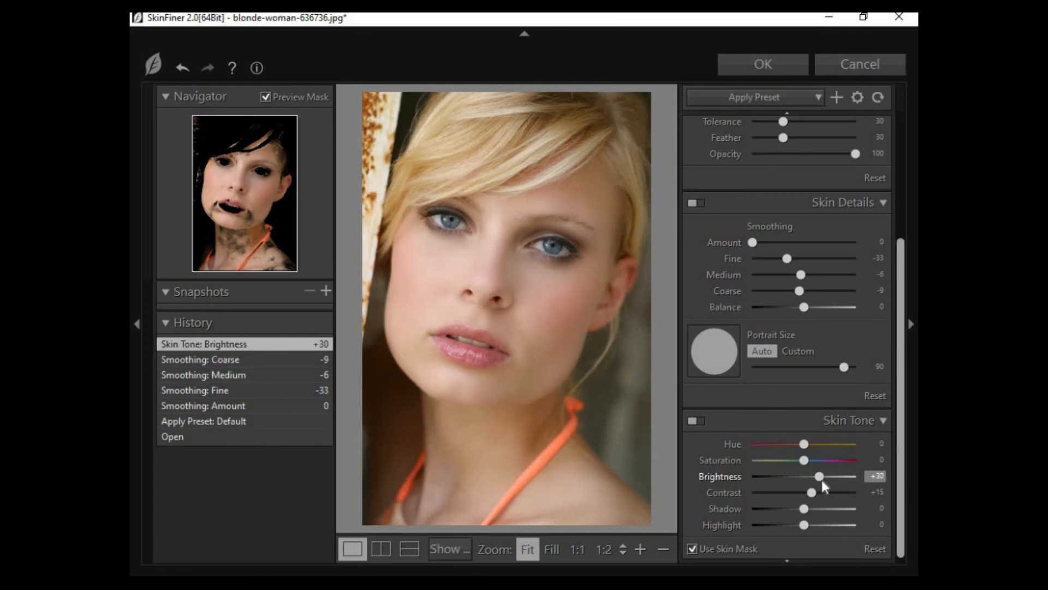
click(474, 269)
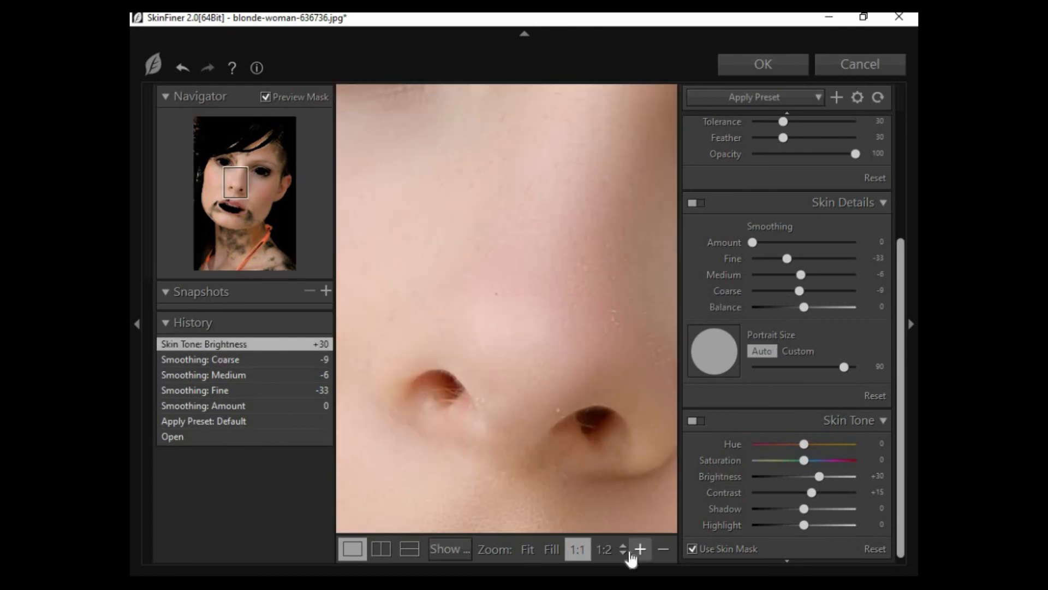
click(658, 550)
click(658, 550)
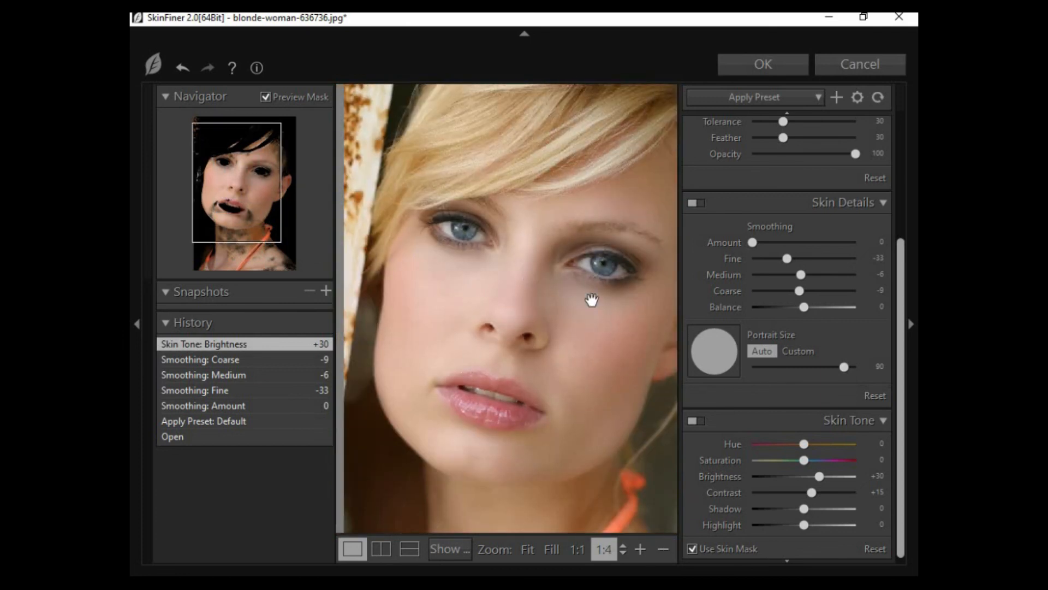
click(763, 65)
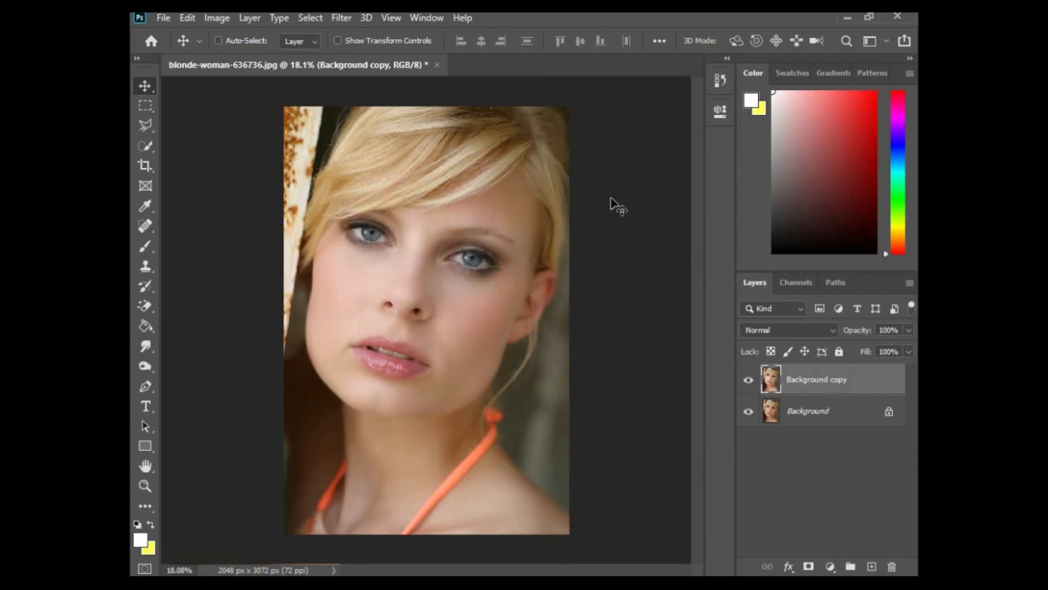
Compare the face before and after the SkinFiner adjustment by toggling the background copy's visibility
scroll(447, 291, up, 3)
scroll(447, 291, up, 1)
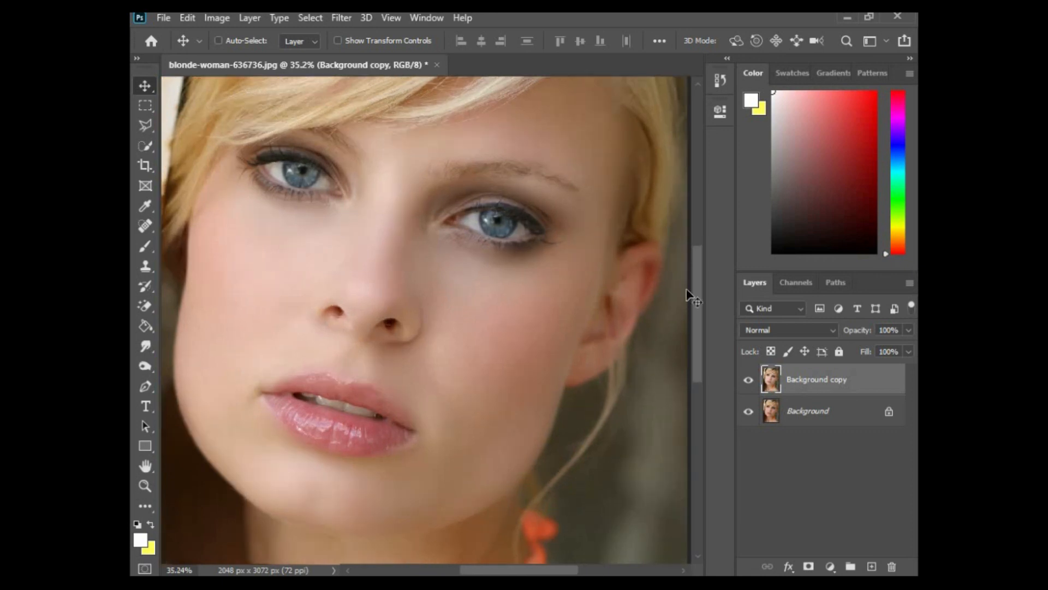
click(749, 381)
click(749, 381)
scroll(500, 313, down, 4)
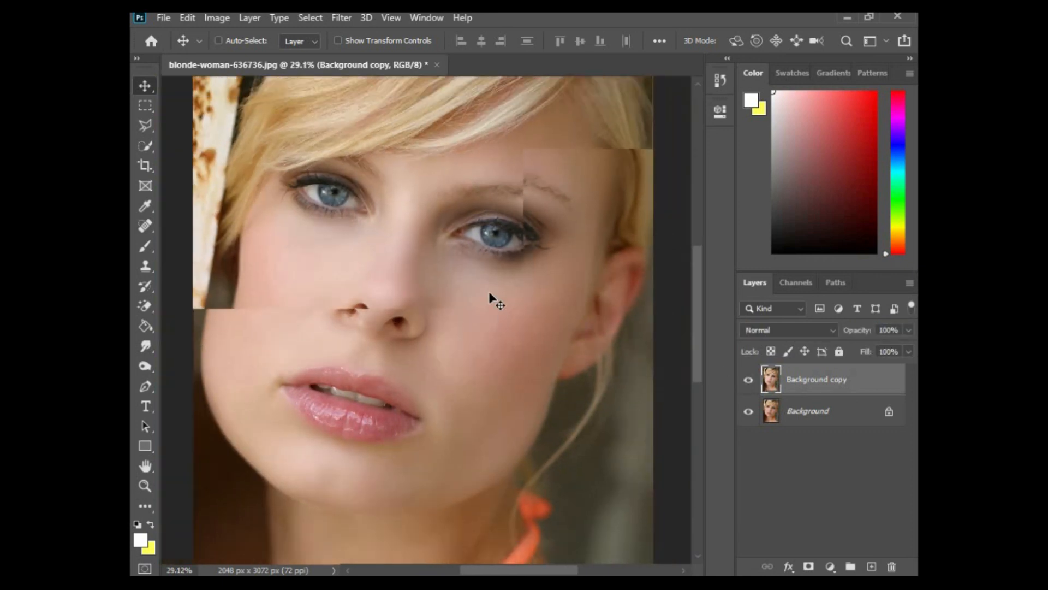